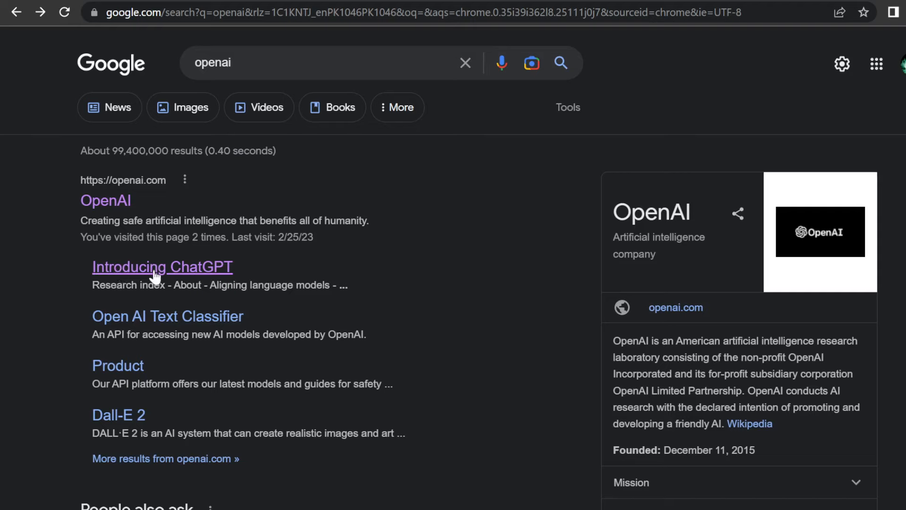
Open ChatGPT from the OpenAI search results and send the prompt "Define photosynthesis"
{"action": "left_click", "coordinate": [193, 273]}
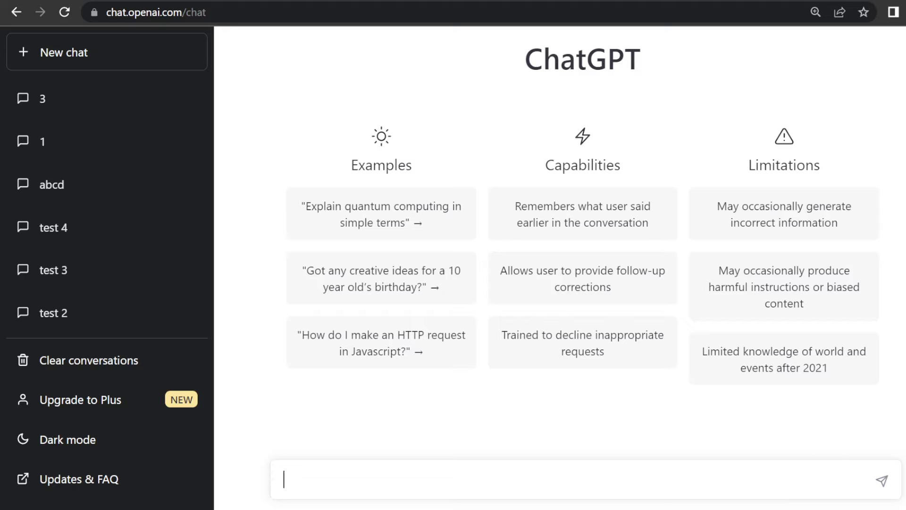
{"action": "type", "text": "Define photosynthesis"}
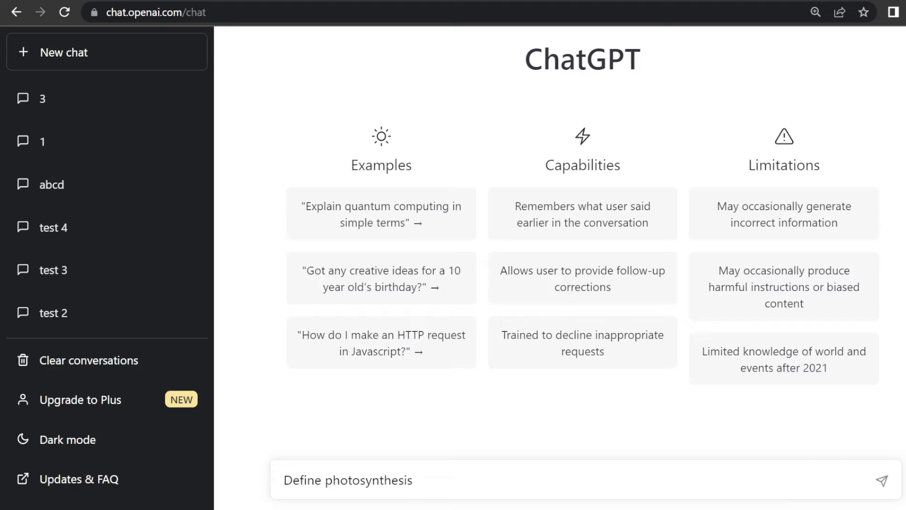
{"action": "left_click", "coordinate": [883, 481]}
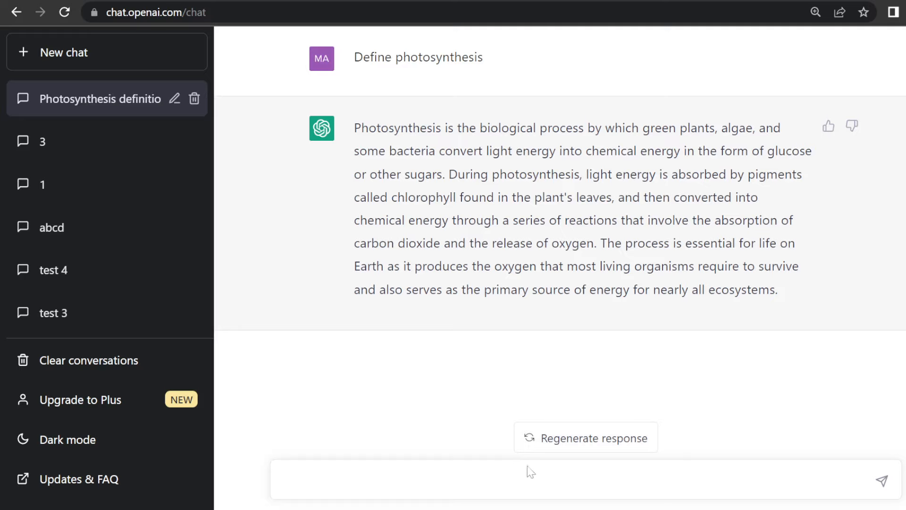
Regenerate the photosynthesis answer but stop it partway, and switch back to the original response
{"action": "left_click", "coordinate": [537, 442]}
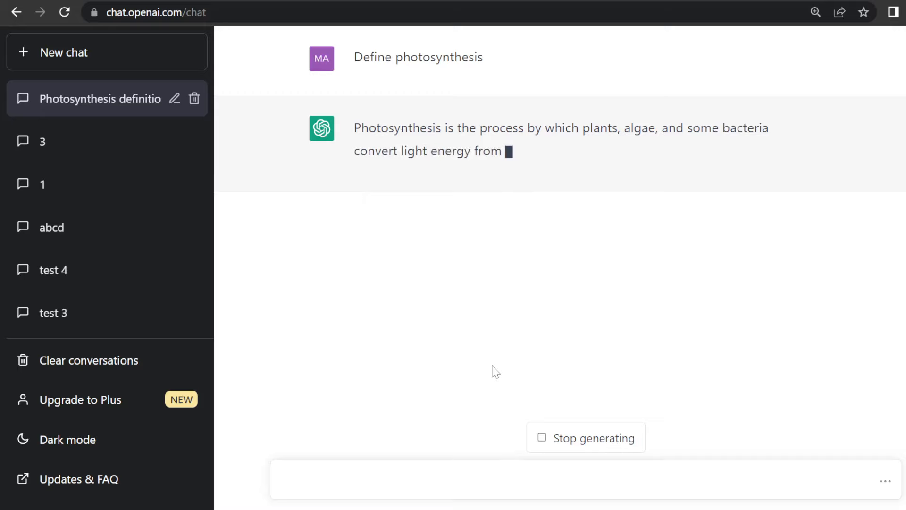
{"action": "left_click", "coordinate": [565, 447]}
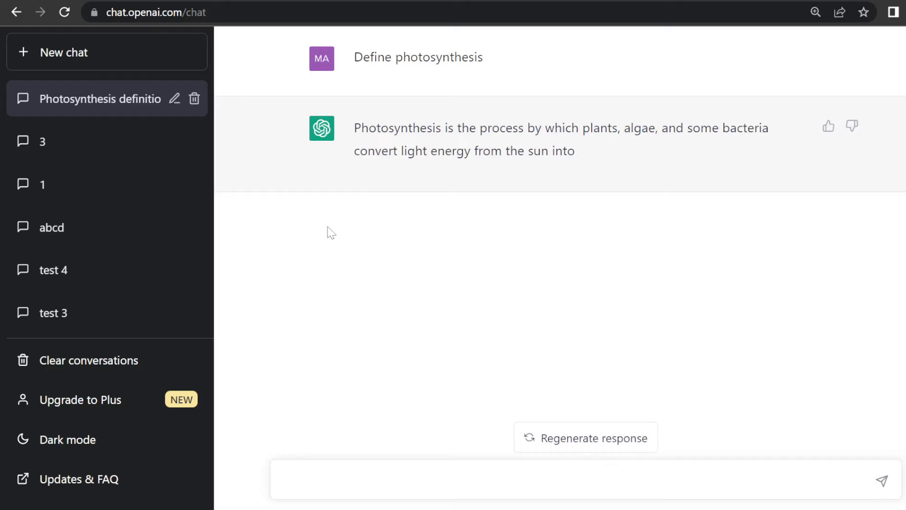
{"action": "mouse_move", "coordinate": [403, 172]}
{"action": "left_click", "coordinate": [260, 130]}
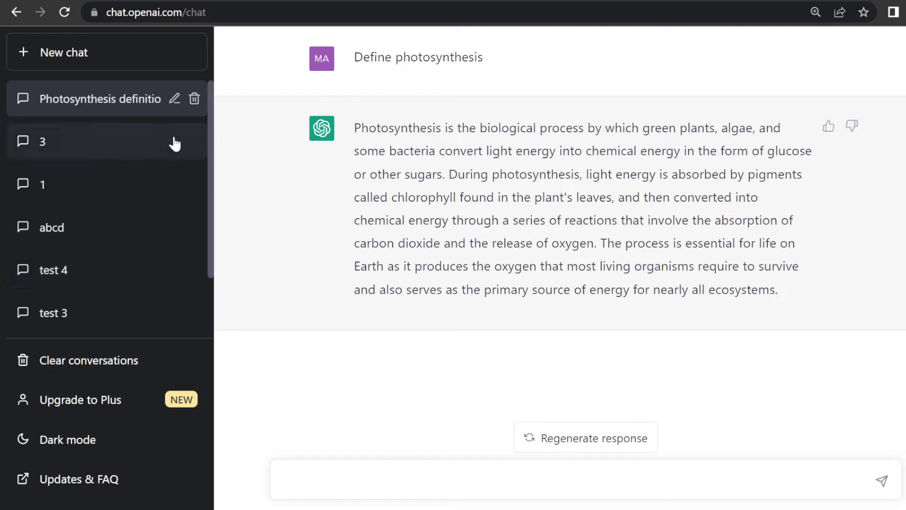
Open the photosynthesis chat's title for renaming and leave the edit without entering a new name
{"action": "left_click", "coordinate": [174, 98]}
{"action": "left_click", "coordinate": [170, 99]}
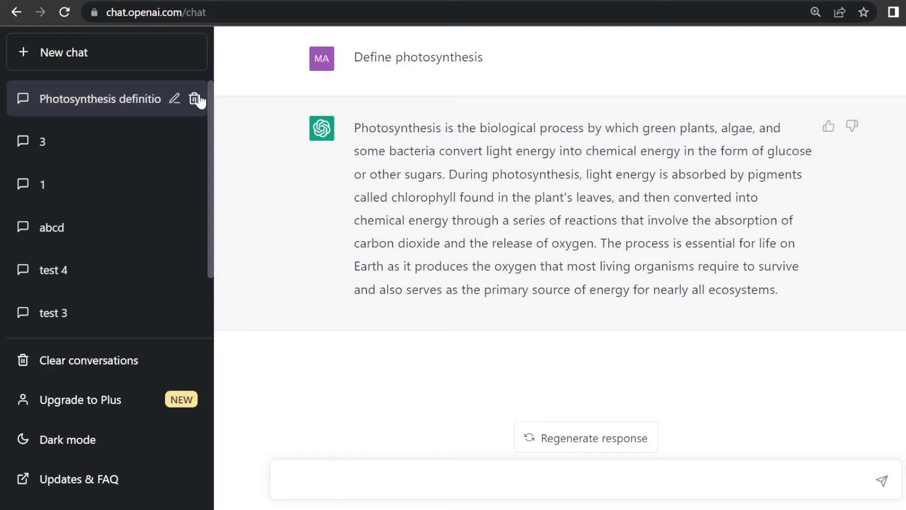
Start a new chat and switch the interface to dark mode
{"action": "left_click", "coordinate": [140, 63]}
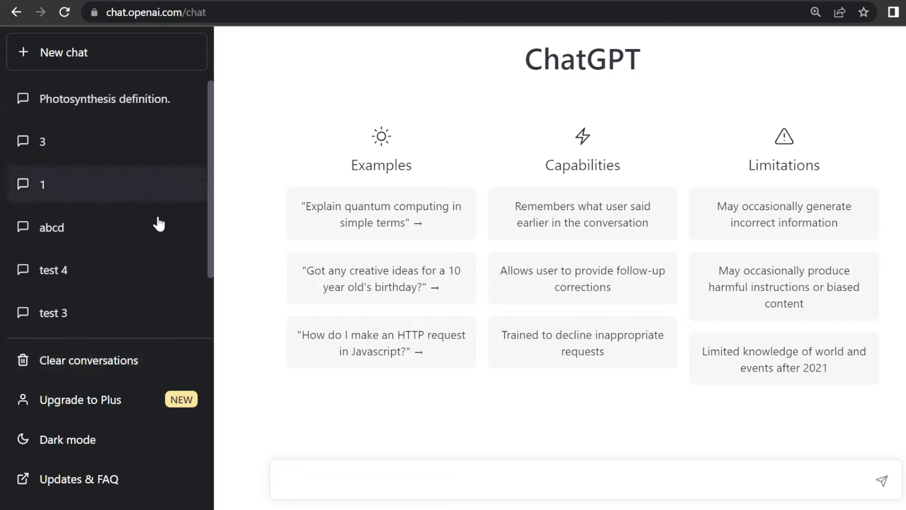
{"action": "left_click", "coordinate": [151, 444]}
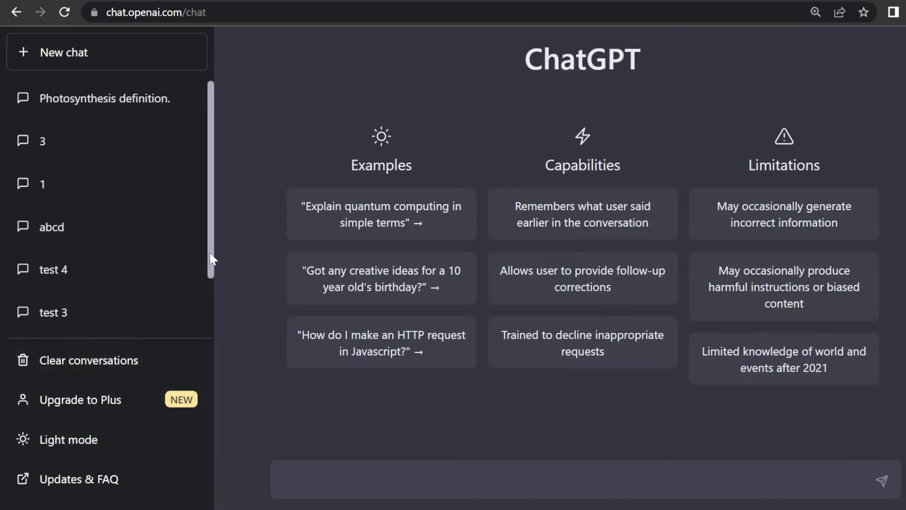
Look through the chat history and reopen the photosynthesis conversation
{"action": "left_click_drag", "start_coordinate": [211, 259], "coordinate": [206, 279]}
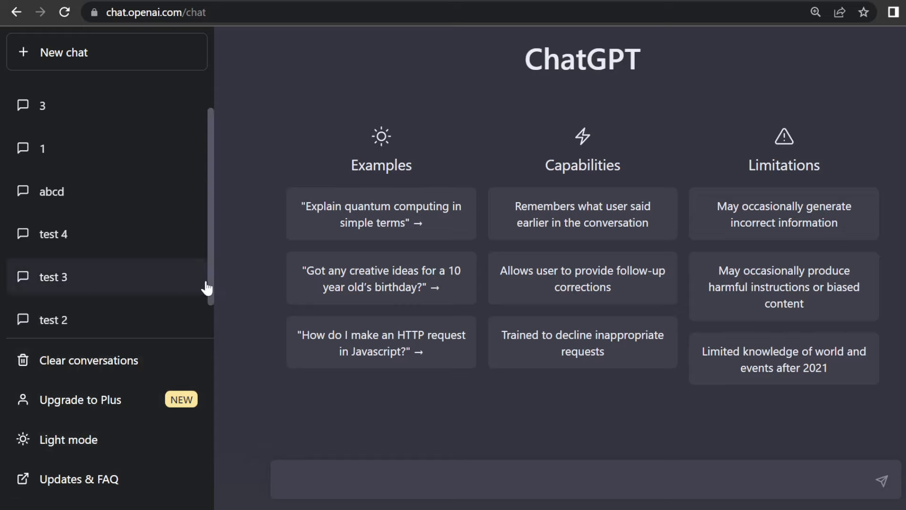
{"action": "left_click_drag", "start_coordinate": [210, 287], "coordinate": [213, 247]}
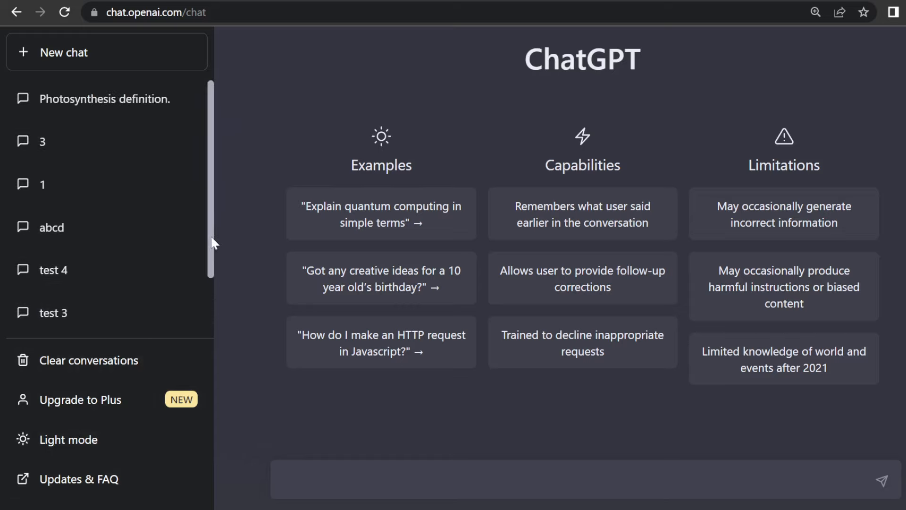
{"action": "left_click", "coordinate": [157, 96]}
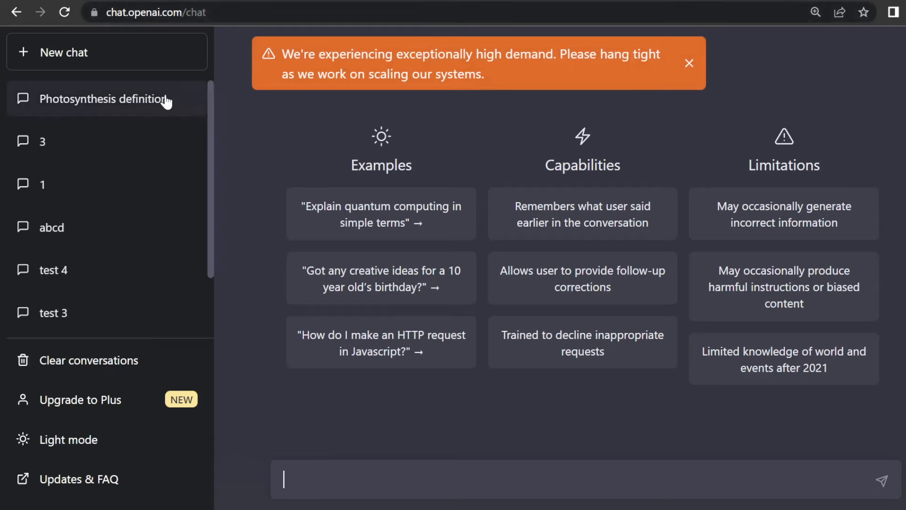
{"action": "left_click", "coordinate": [165, 100]}
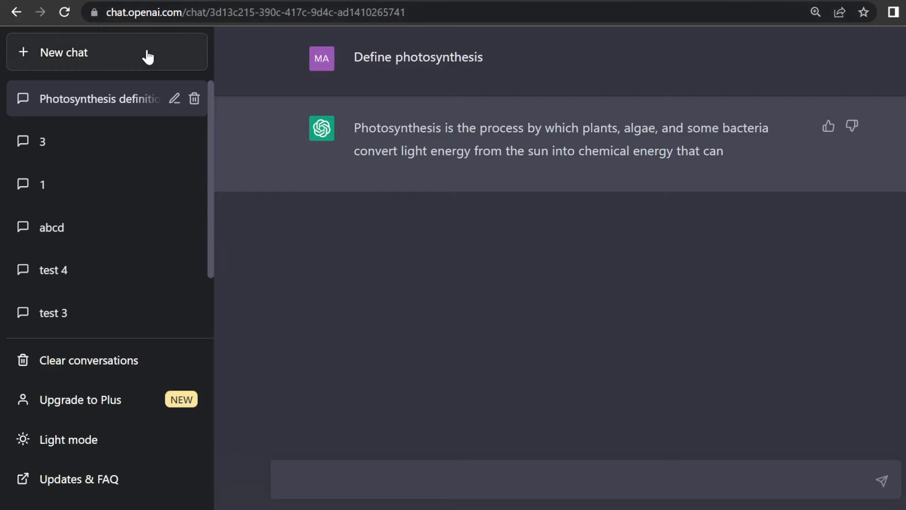
In a new chat, send "compare democracy and dictatorship in 2 brief pointers, use opposite key words in each point"
{"action": "left_click", "coordinate": [55, 56]}
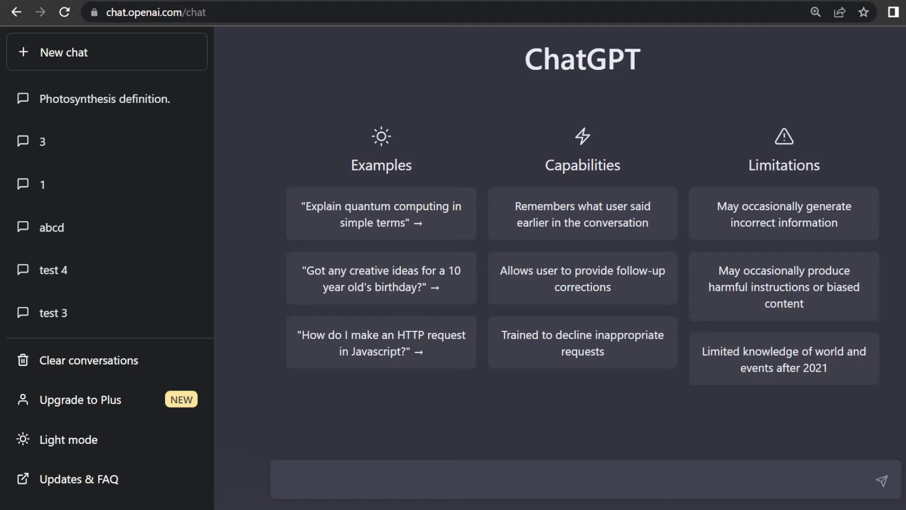
{"action": "type", "text": "compare democracy and dictatorship"}
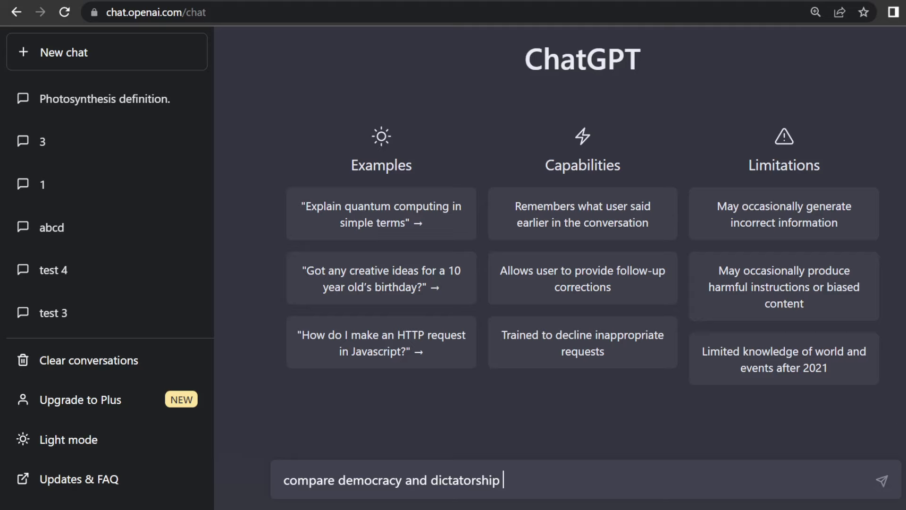
{"action": "type", "text": "in 2 brief pointers, use opposite key words in each point"}
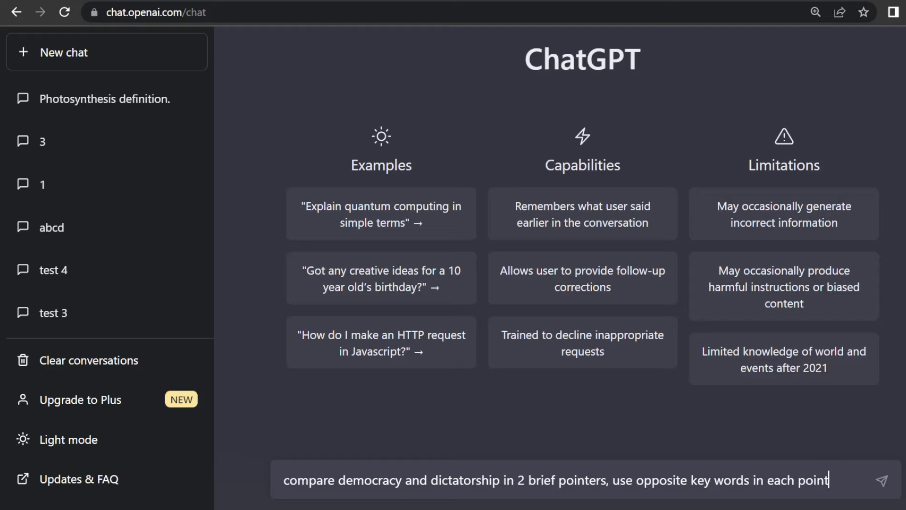
{"action": "left_click", "coordinate": [882, 482]}
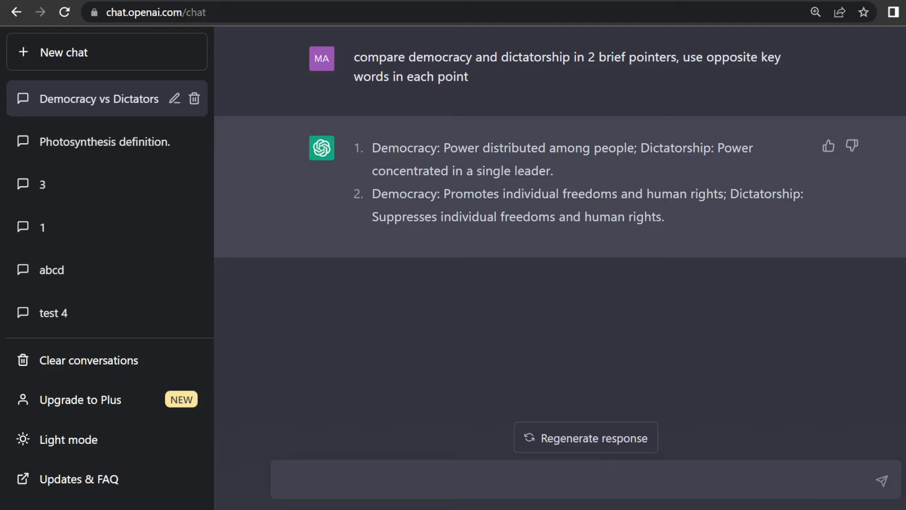
Try to send the follow-up "how do i sleep at nacht" in the democracy chat and regenerate its response
{"action": "left_click", "coordinate": [682, 495]}
{"action": "type", "text": "how do i sleep at nacht"}
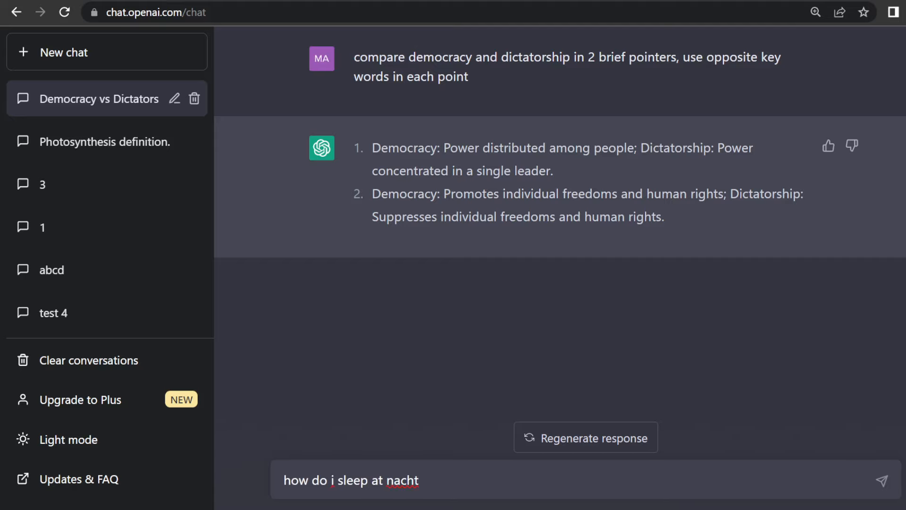
{"action": "left_click_drag", "start_coordinate": [386, 480], "coordinate": [419, 480]}
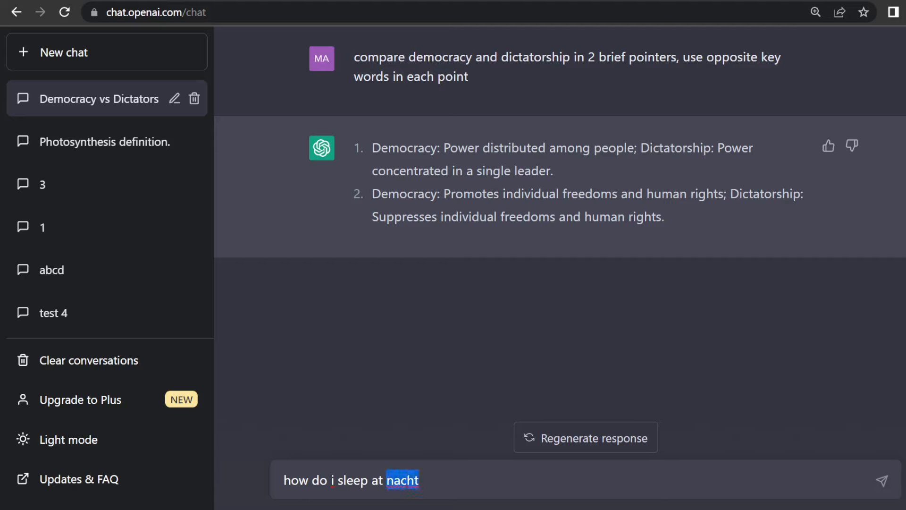
{"action": "left_click", "coordinate": [290, 481]}
{"action": "left_click", "coordinate": [284, 481]}
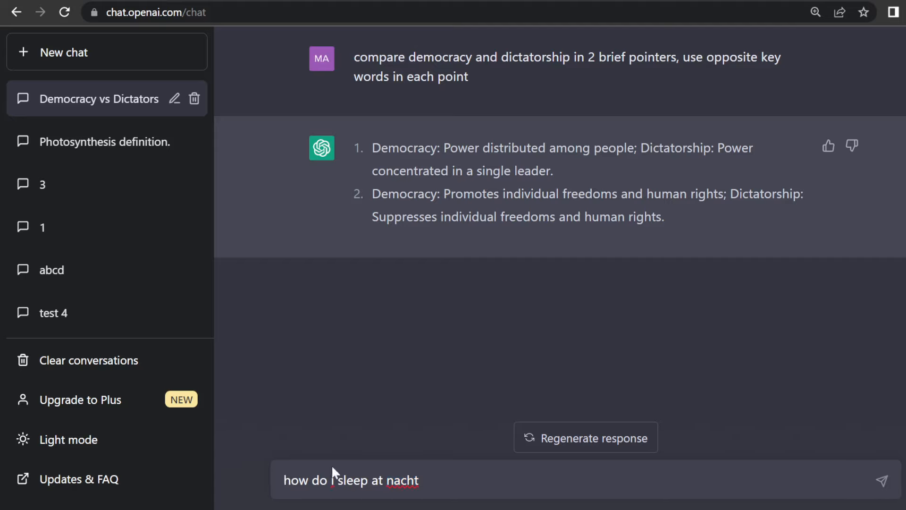
{"action": "left_click", "coordinate": [891, 486]}
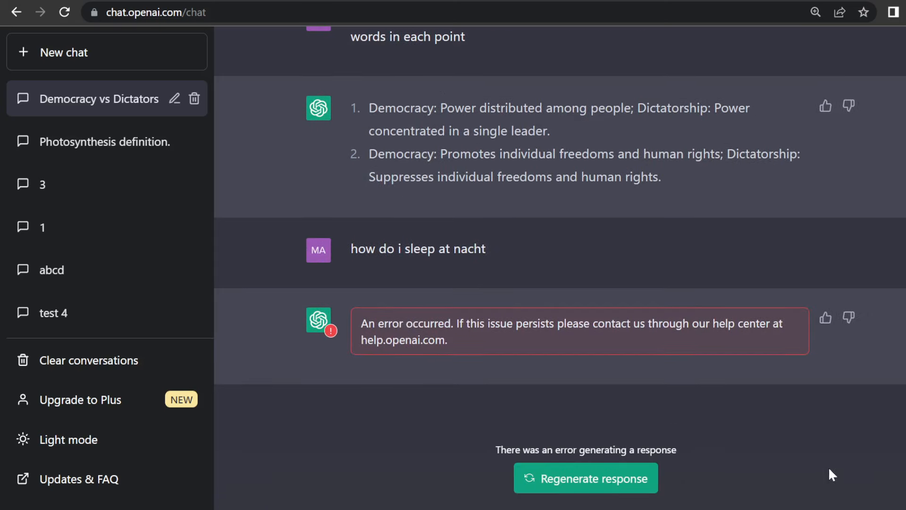
{"action": "left_click", "coordinate": [625, 487]}
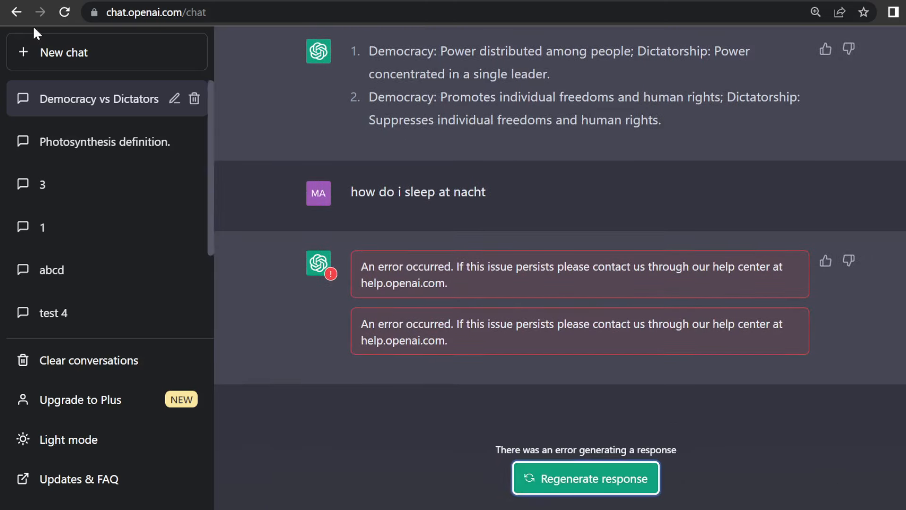
Reload the page, reopen the Democracy vs Dictatorship chat and send "how do i sleep at nacht" there
{"action": "left_click", "coordinate": [65, 13]}
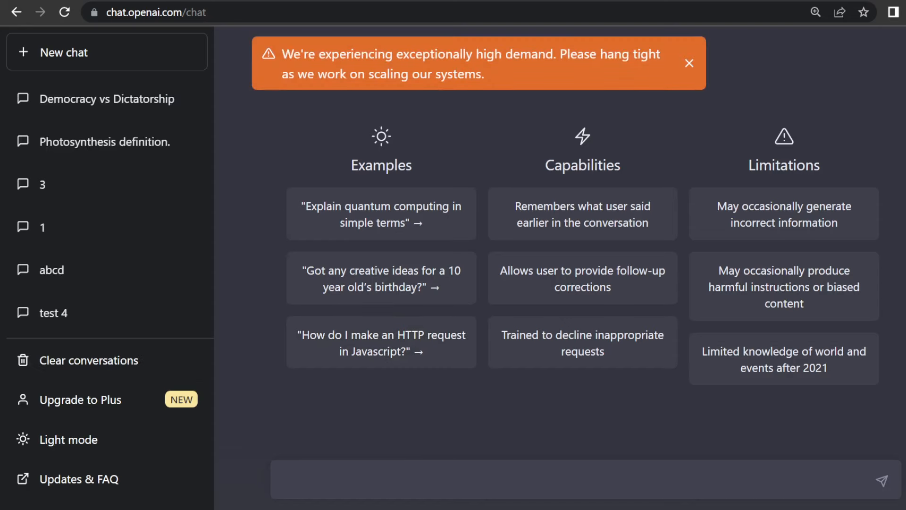
{"action": "type", "text": "how do i sleep at nacht"}
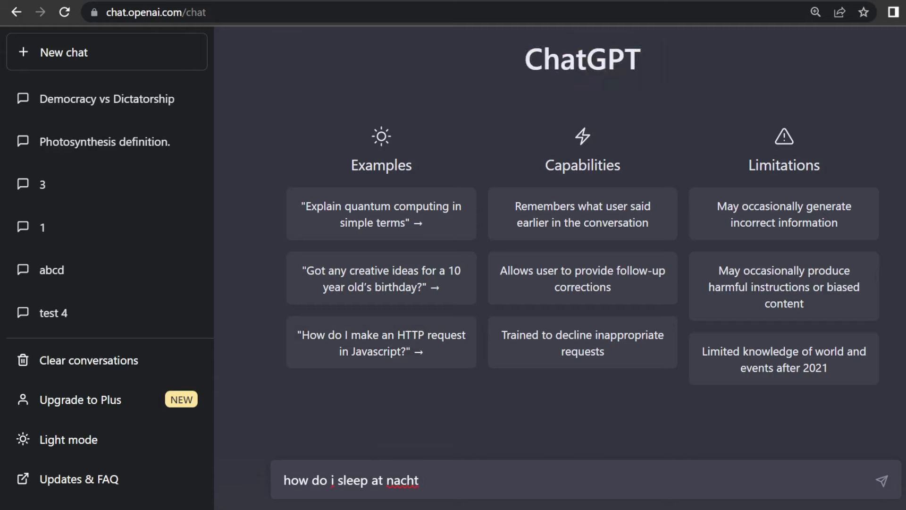
{"action": "left_click", "coordinate": [172, 106]}
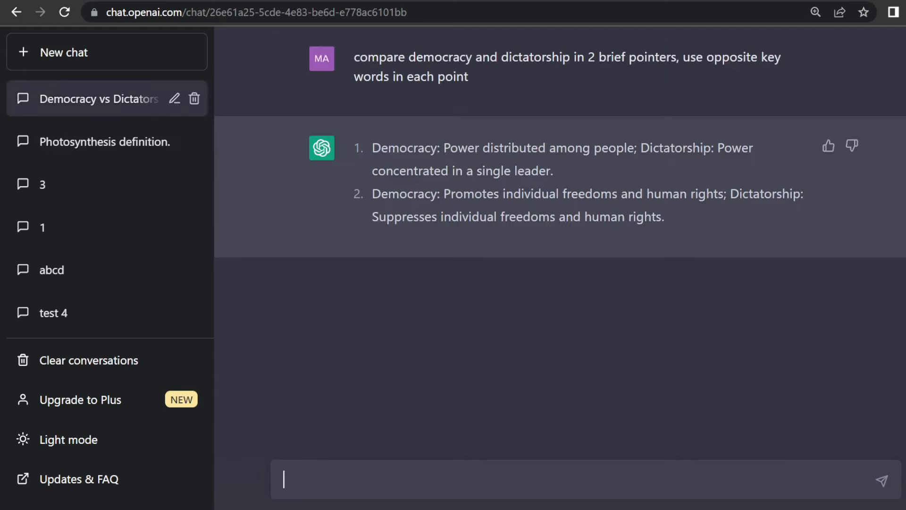
{"action": "type", "text": "how do i sleep at nacht"}
{"action": "key", "text": "Return"}
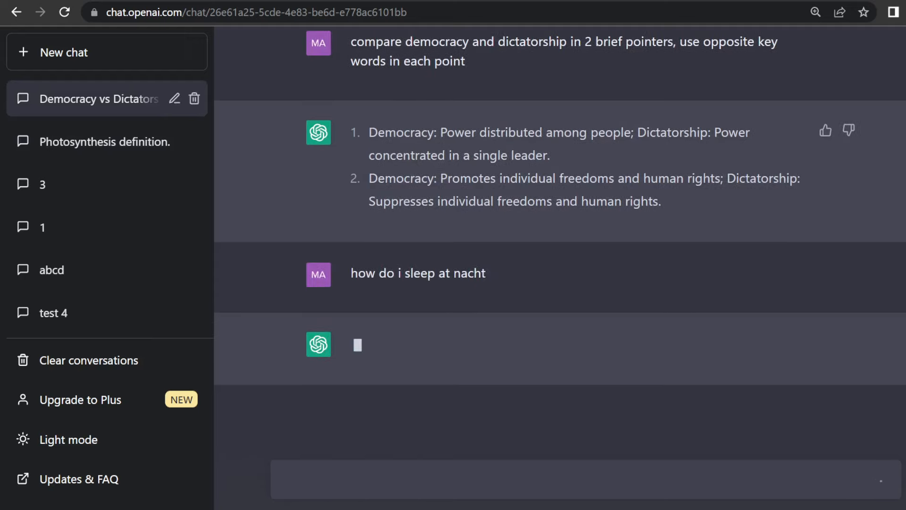